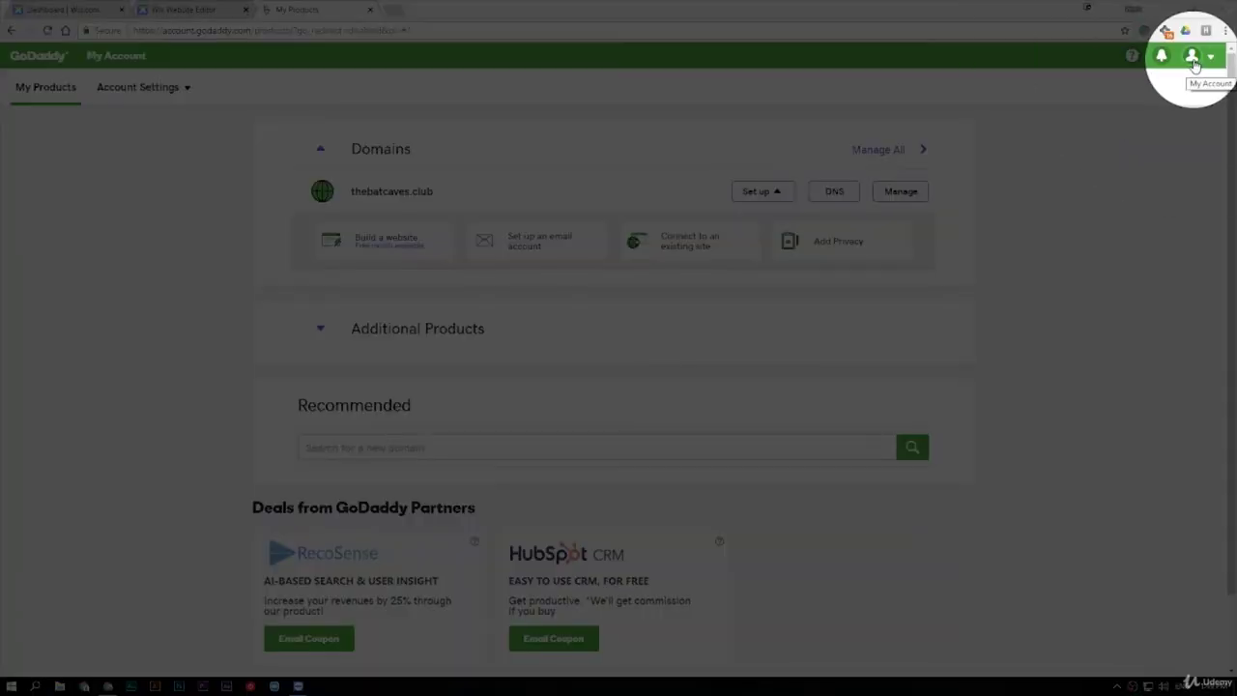
Open the DNS management page for thebatcaves.club and start adding a domain forwarding entry
left_click(1211, 61)
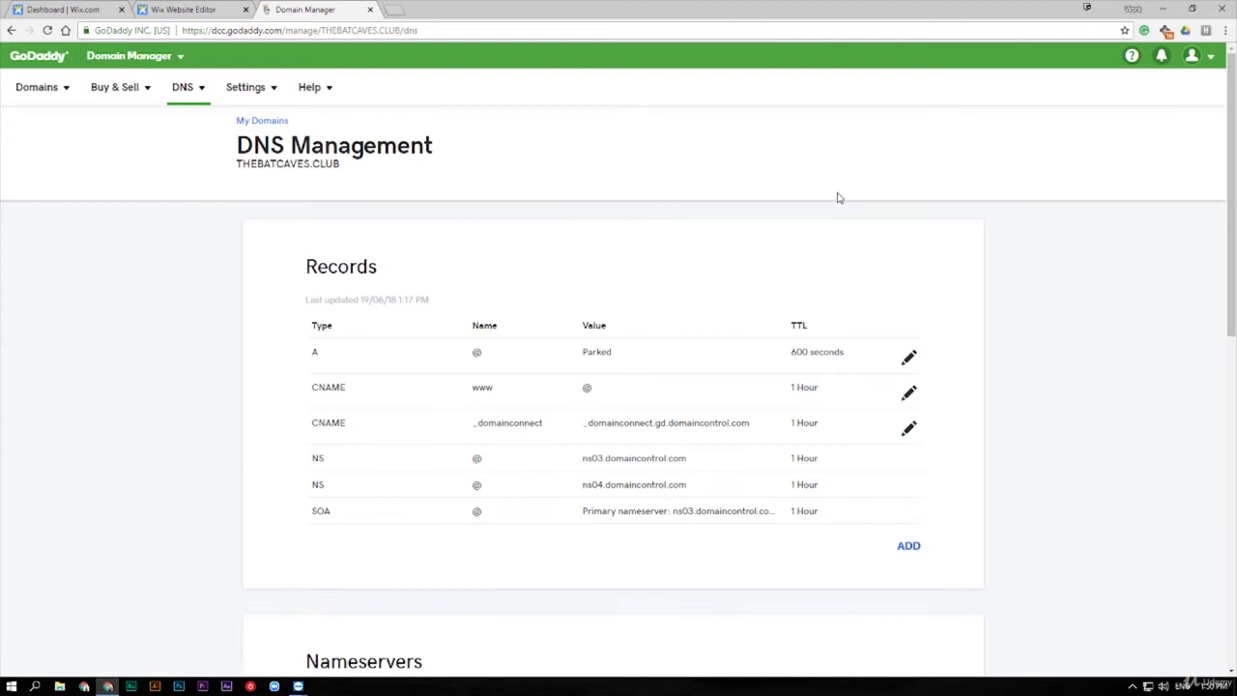
scroll(873, 253, "down", 1)
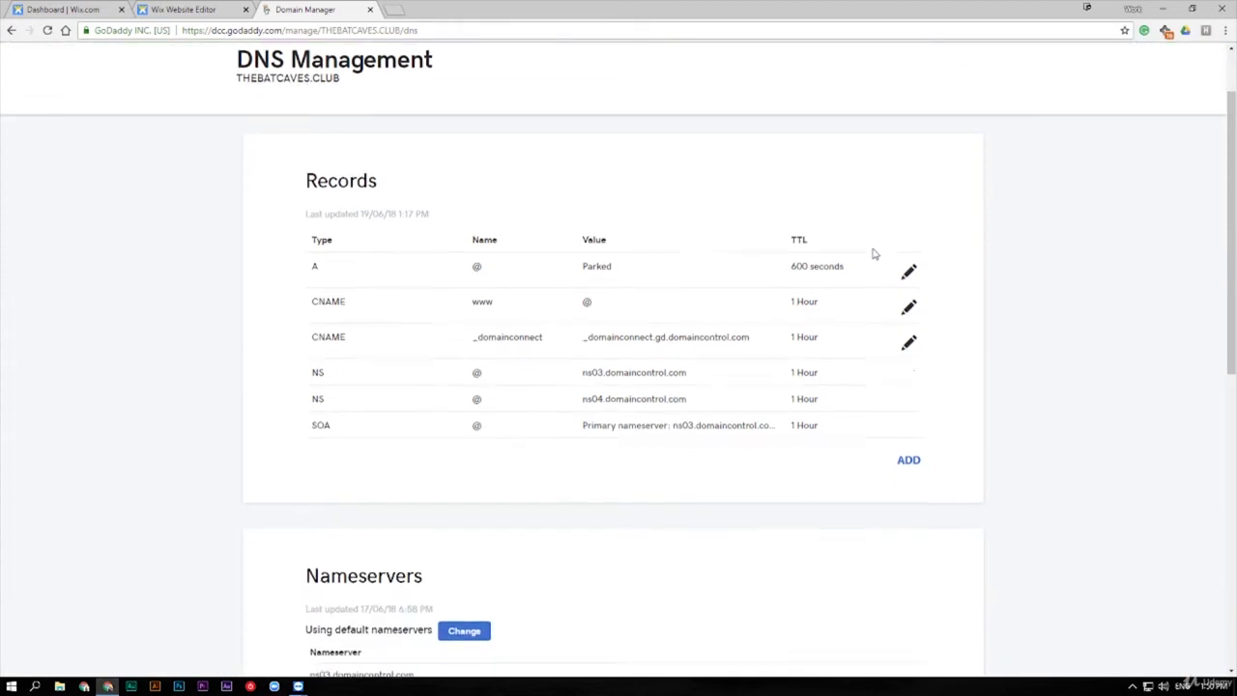
scroll(873, 253, "down", 5)
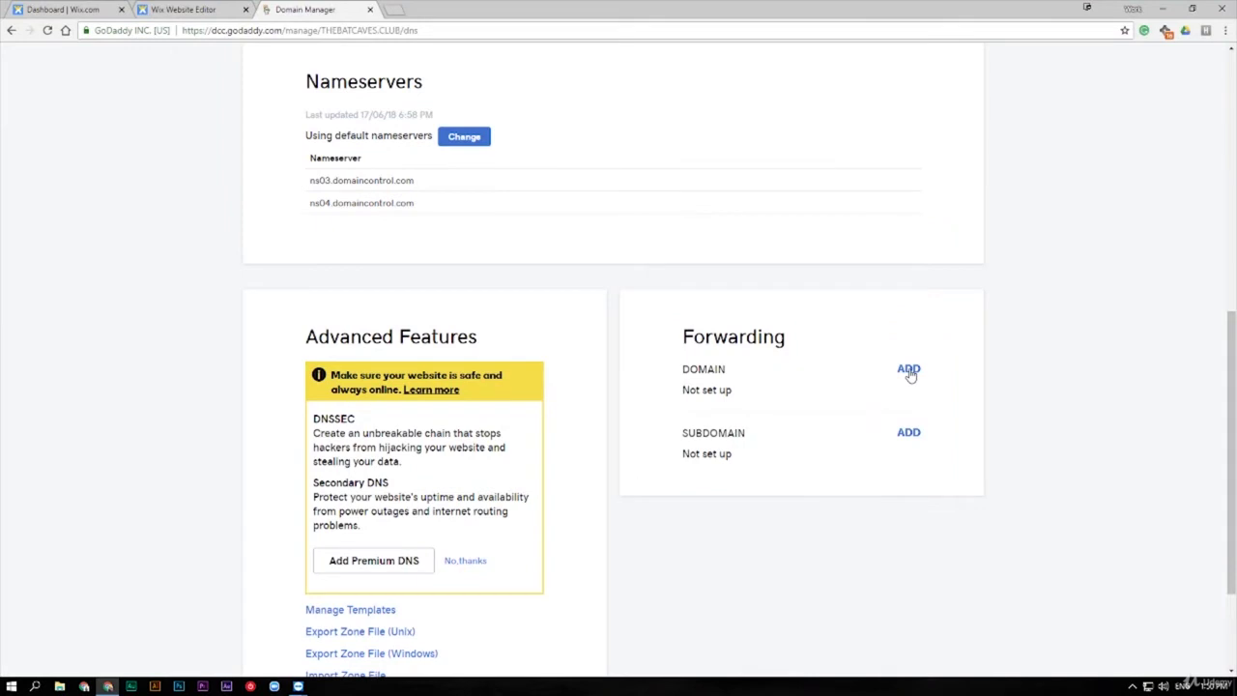
left_click(908, 370)
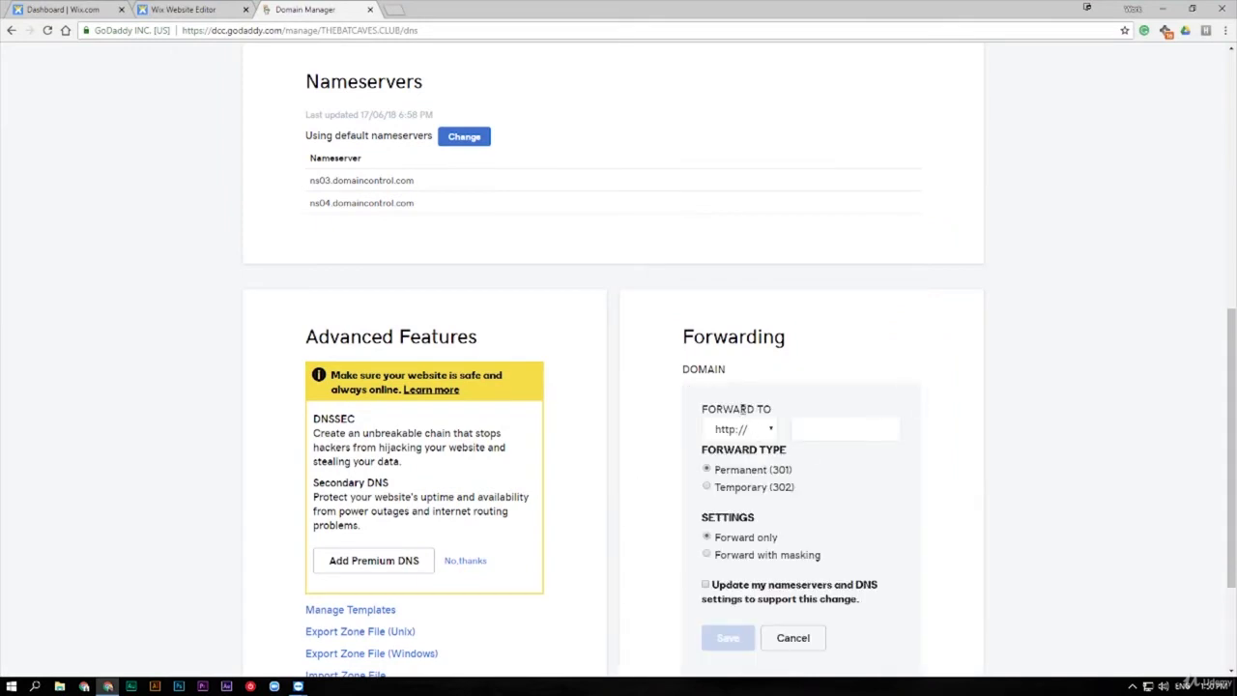
left_click(810, 430)
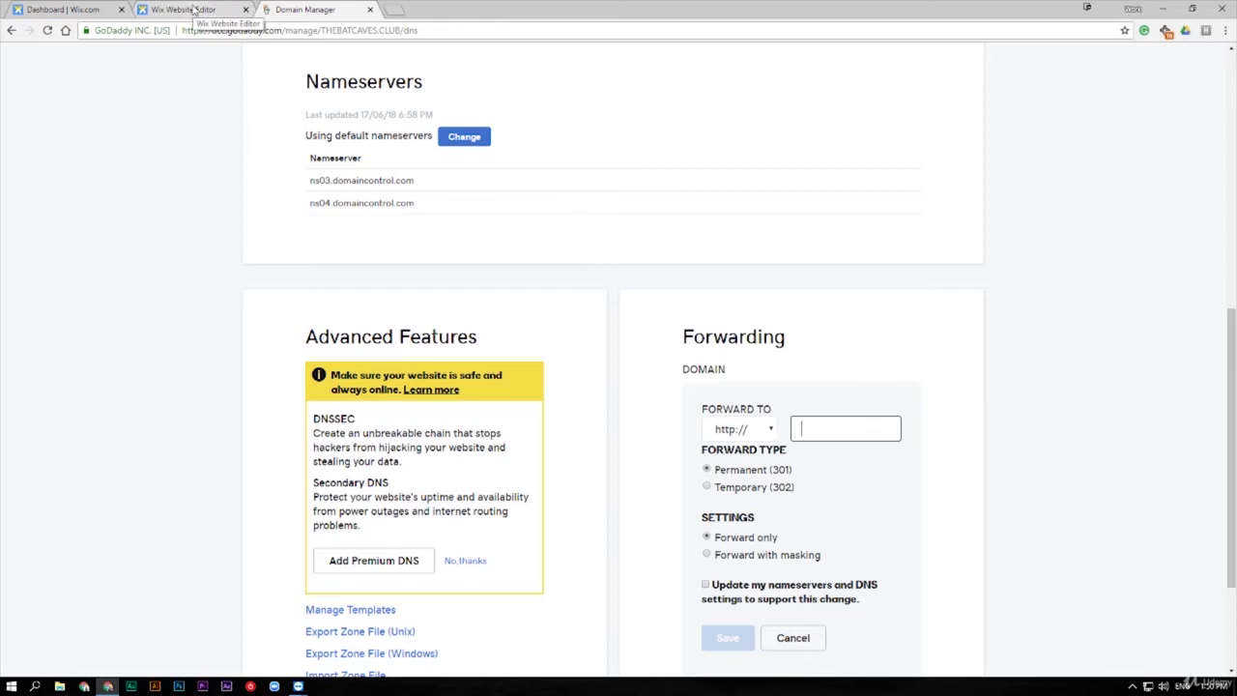
left_click(194, 9)
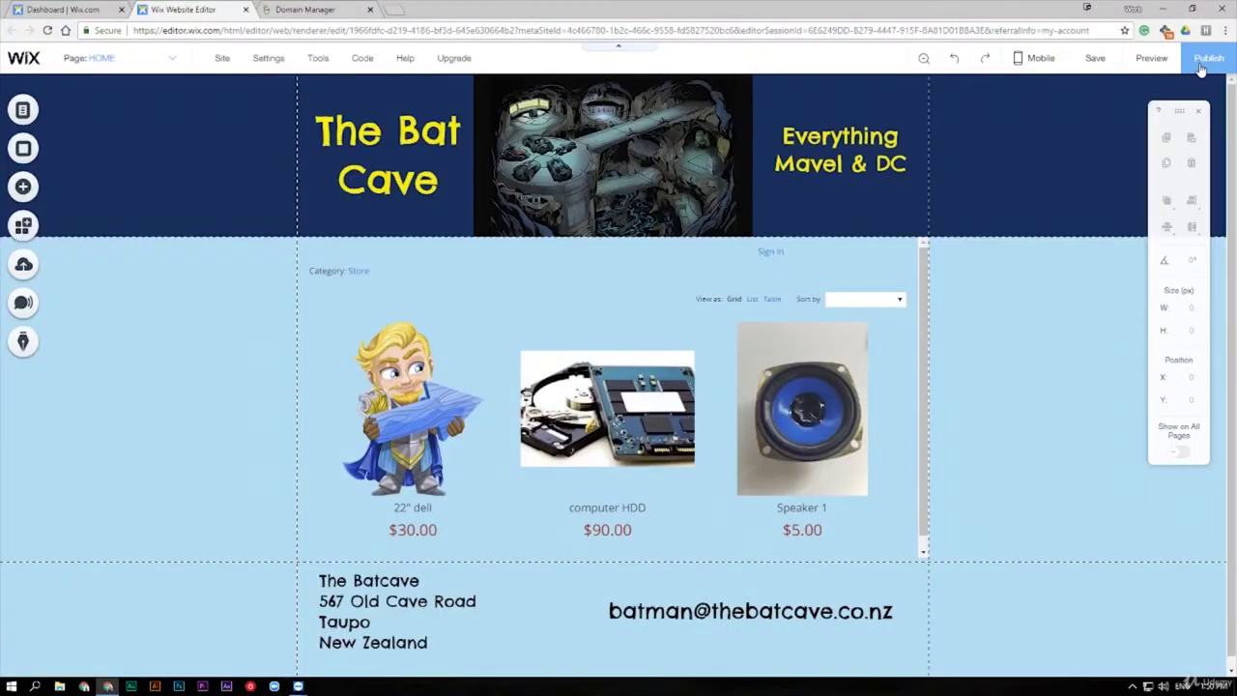
left_click(1204, 60)
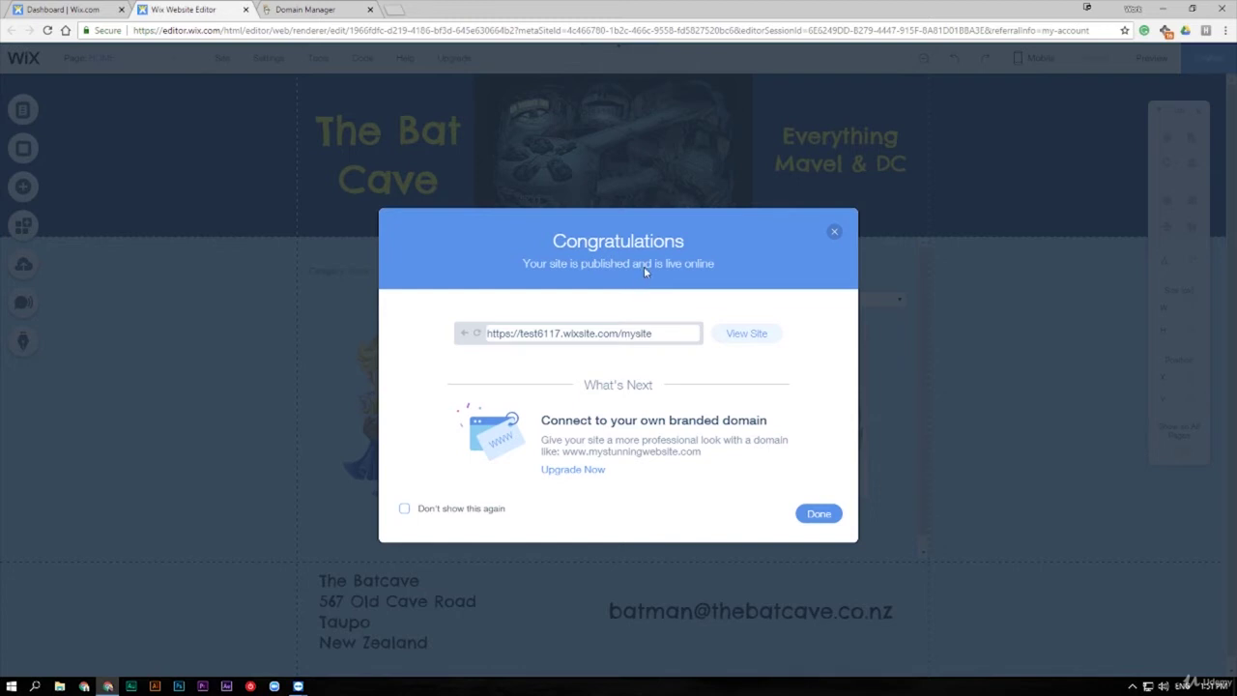
left_click_drag(657, 334, 487, 334)
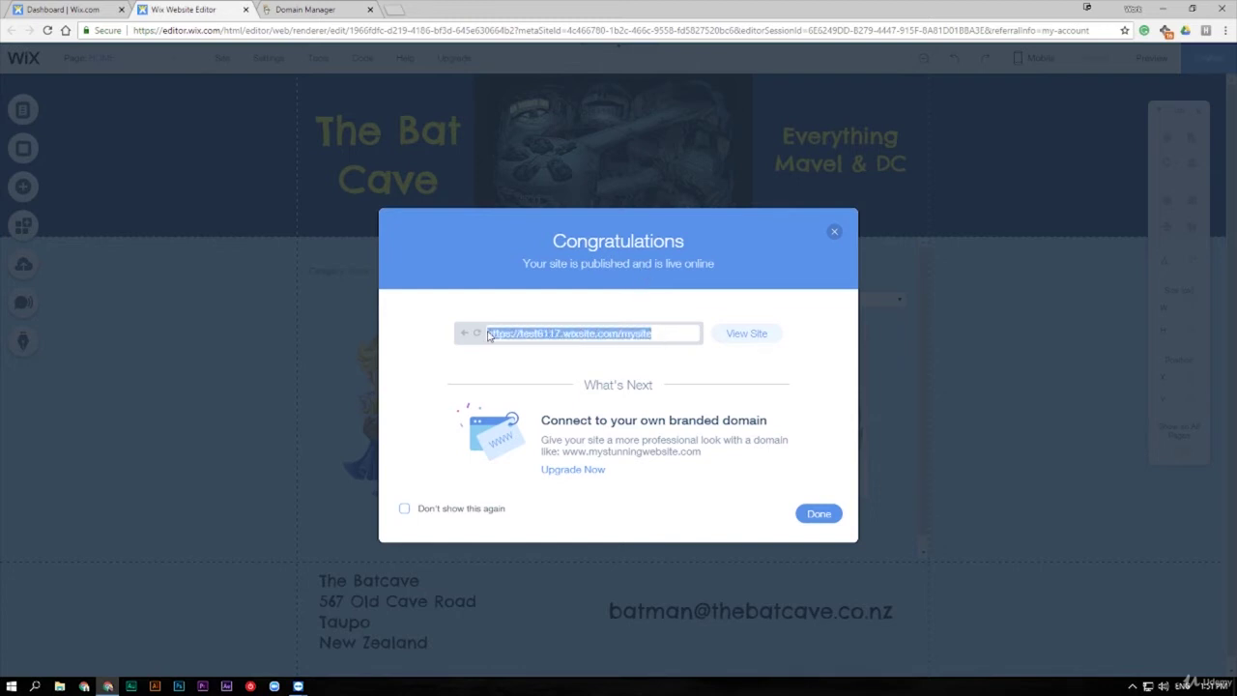
right_click(513, 333)
left_click(539, 344)
left_click(818, 515)
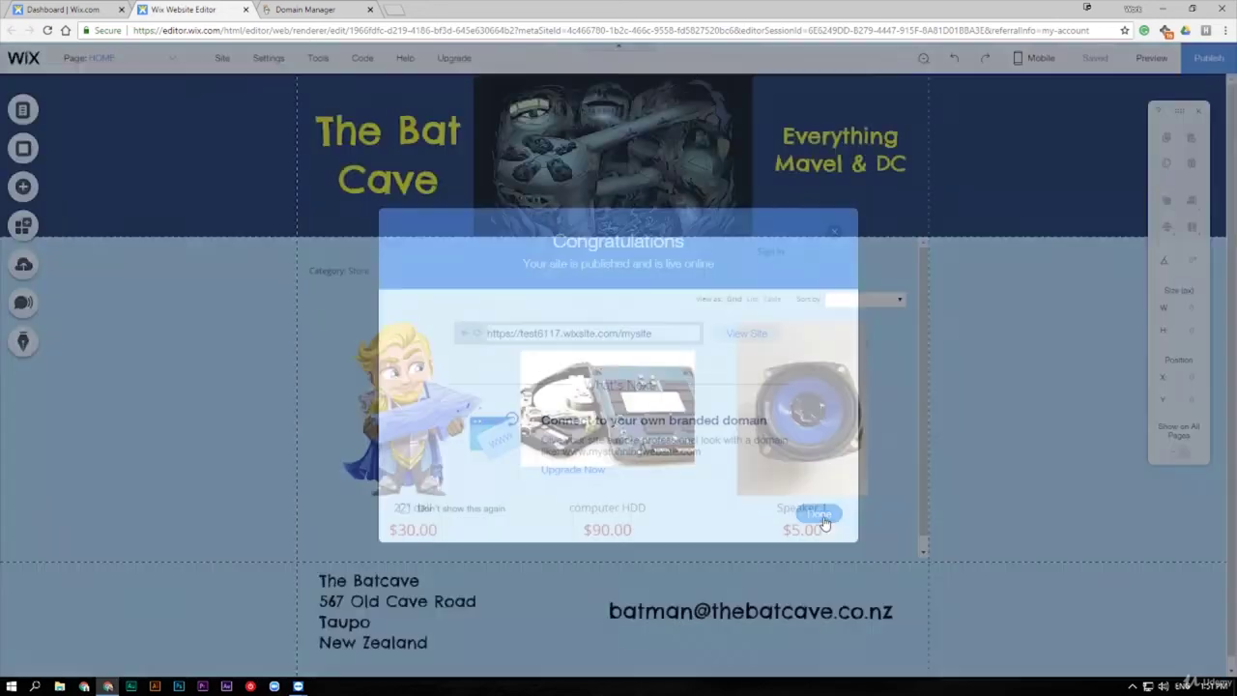
Return to GoDaddy's Domain Manager and paste the copied site address as the domain's forwarding destination
left_click(304, 10)
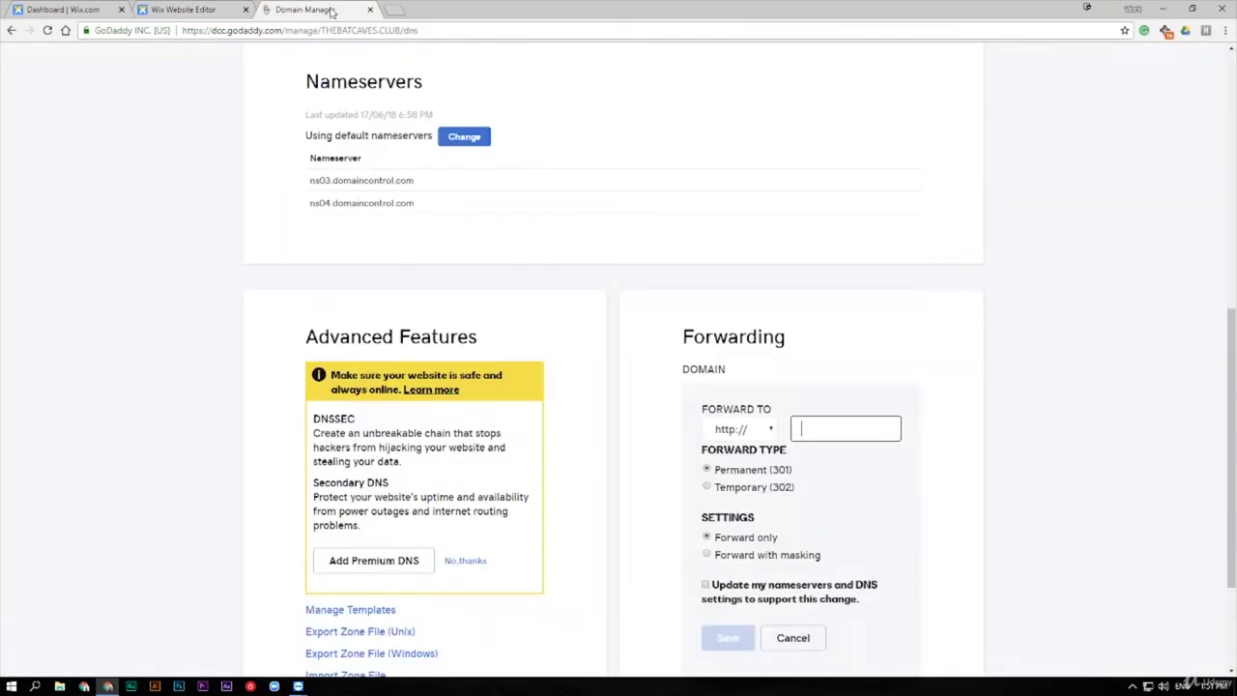
left_click(822, 429)
right_click(822, 429)
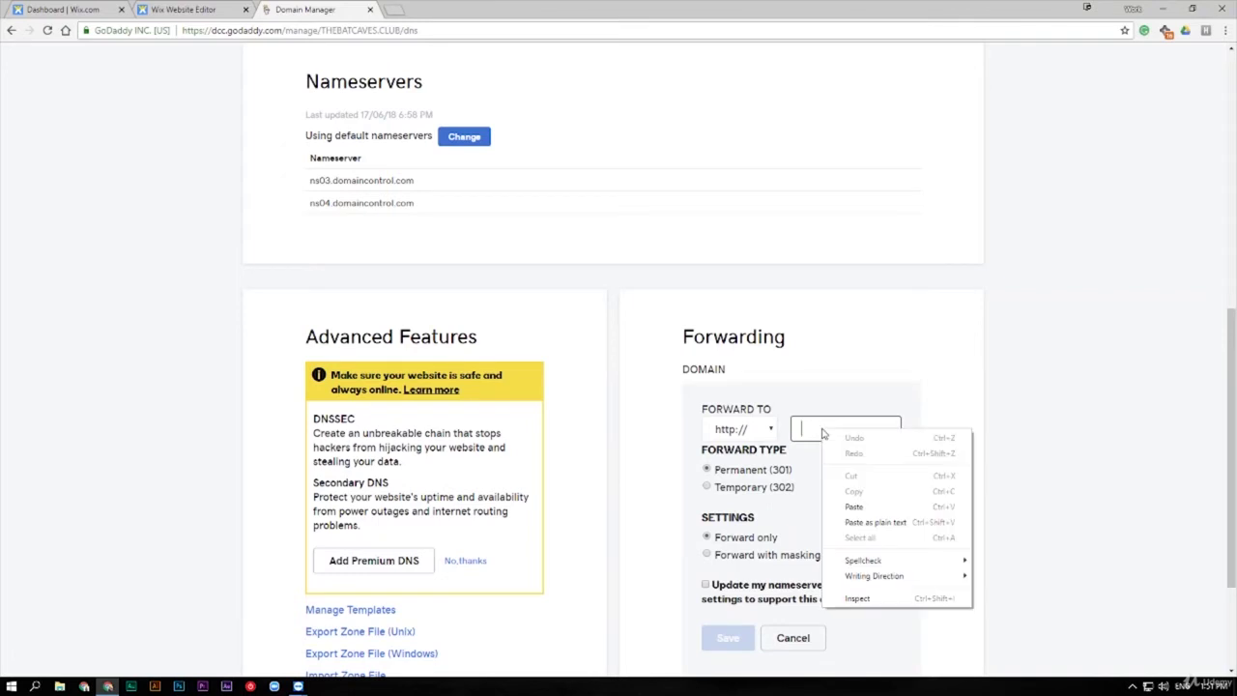
left_click(854, 508)
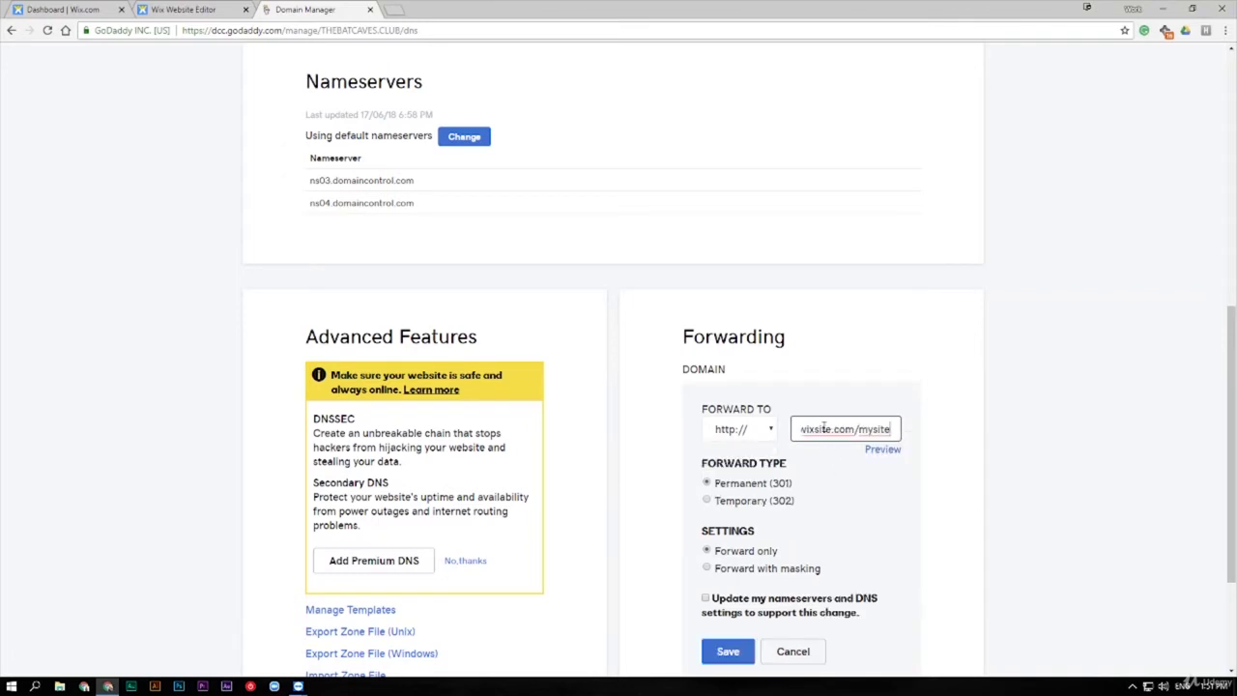
left_click_drag(822, 429, 788, 435)
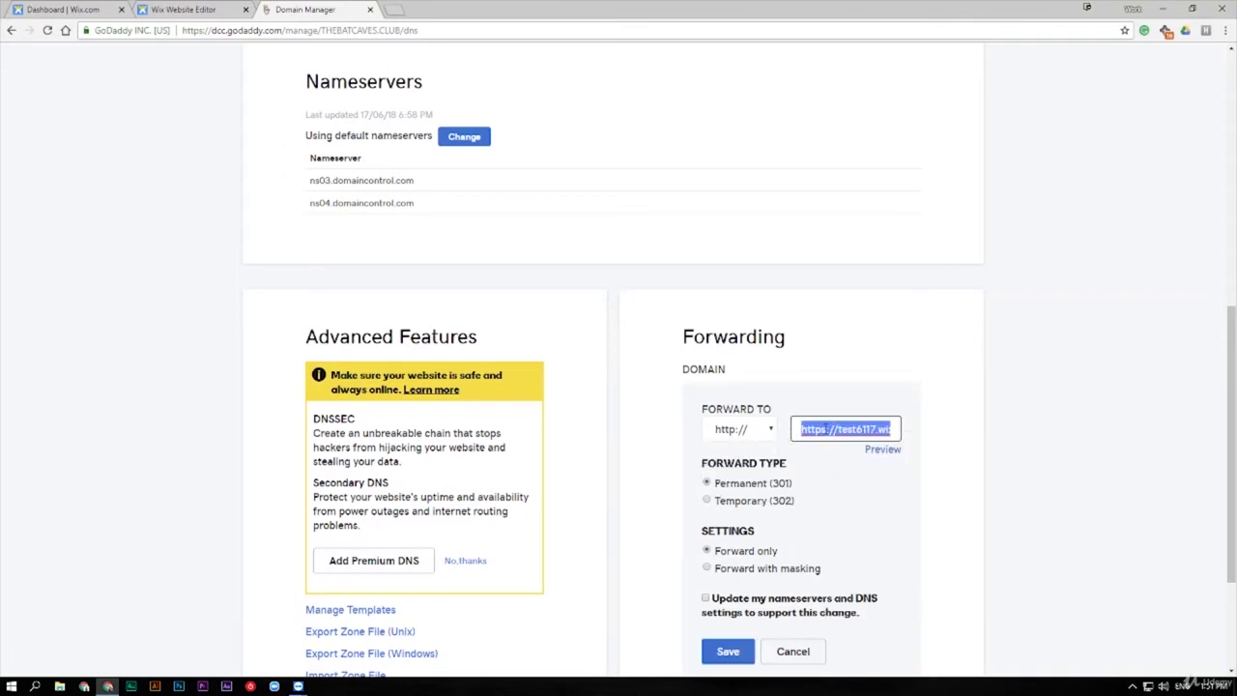
left_click(788, 435)
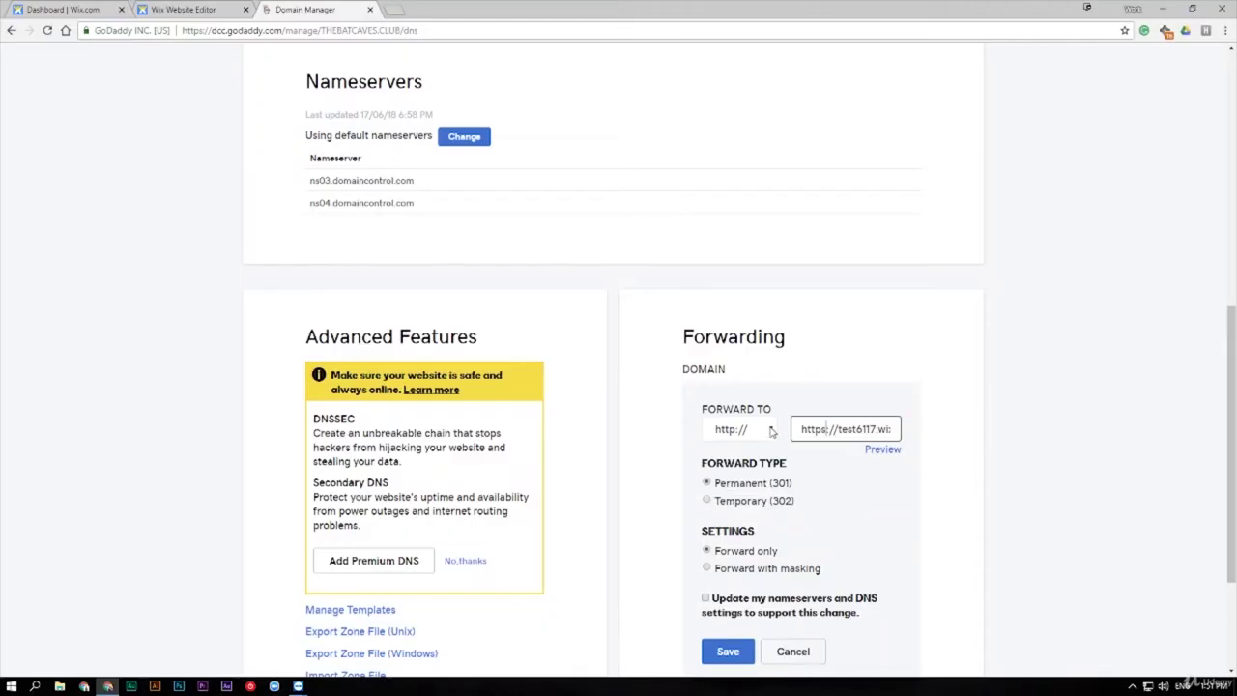
left_click(763, 435)
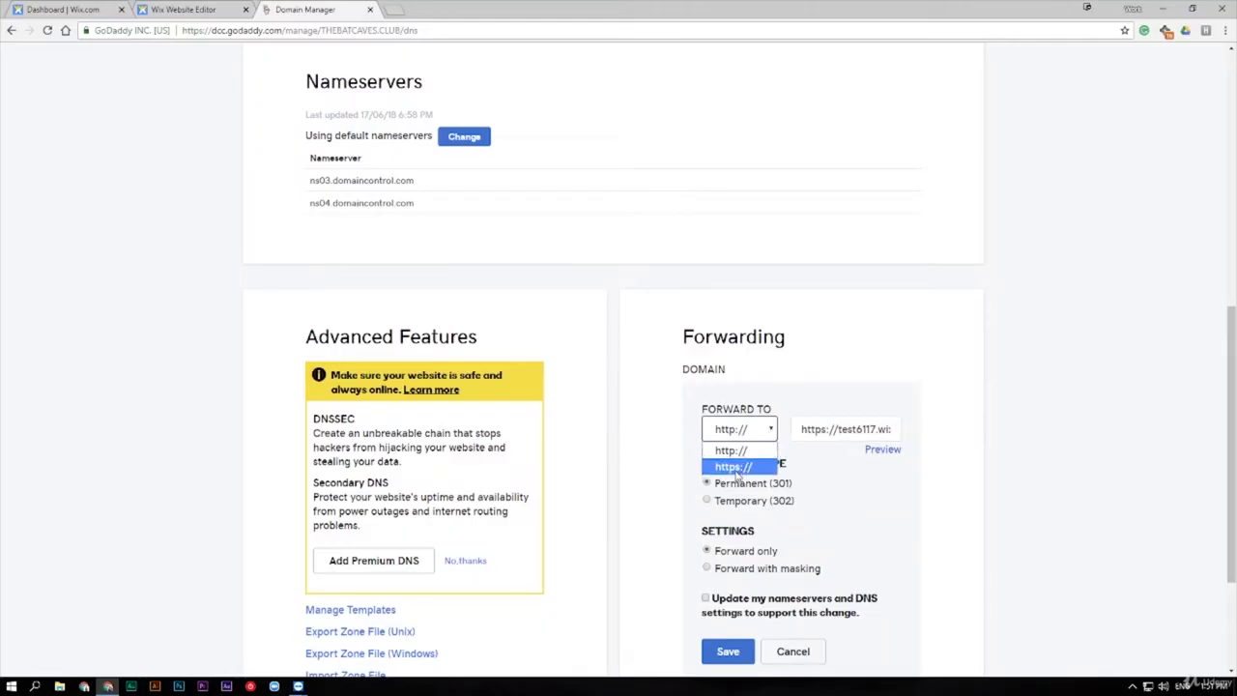
left_click(735, 467)
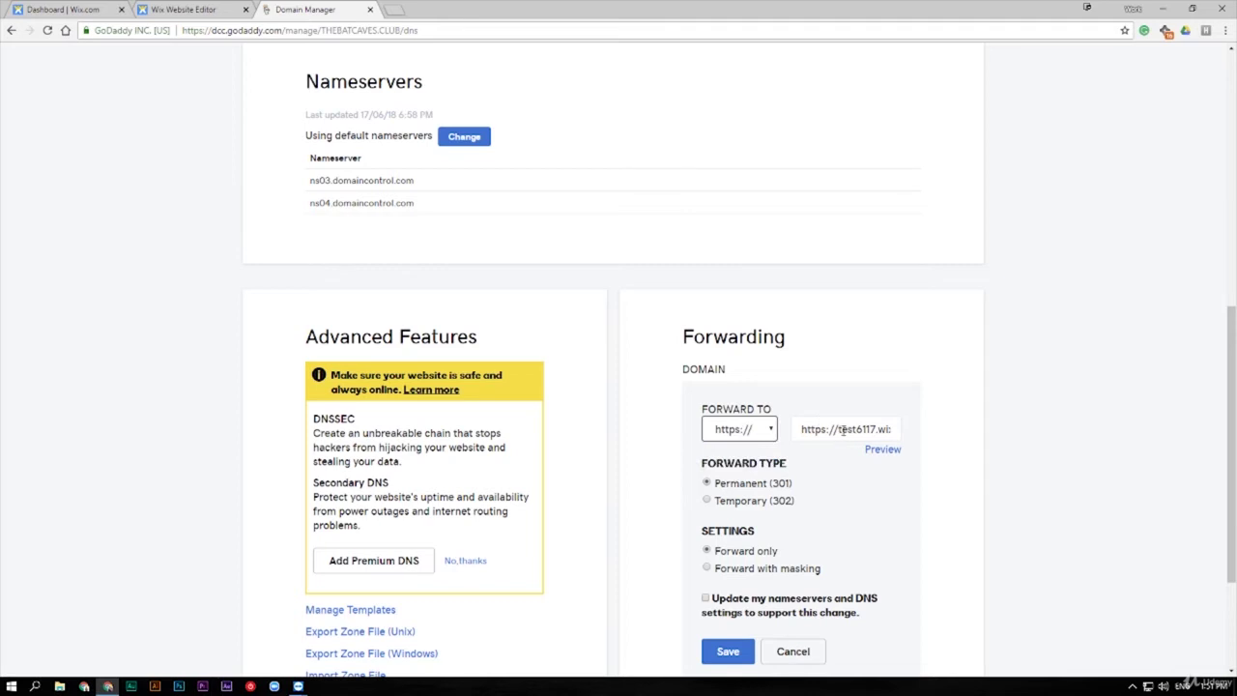
left_click_drag(838, 429, 800, 431)
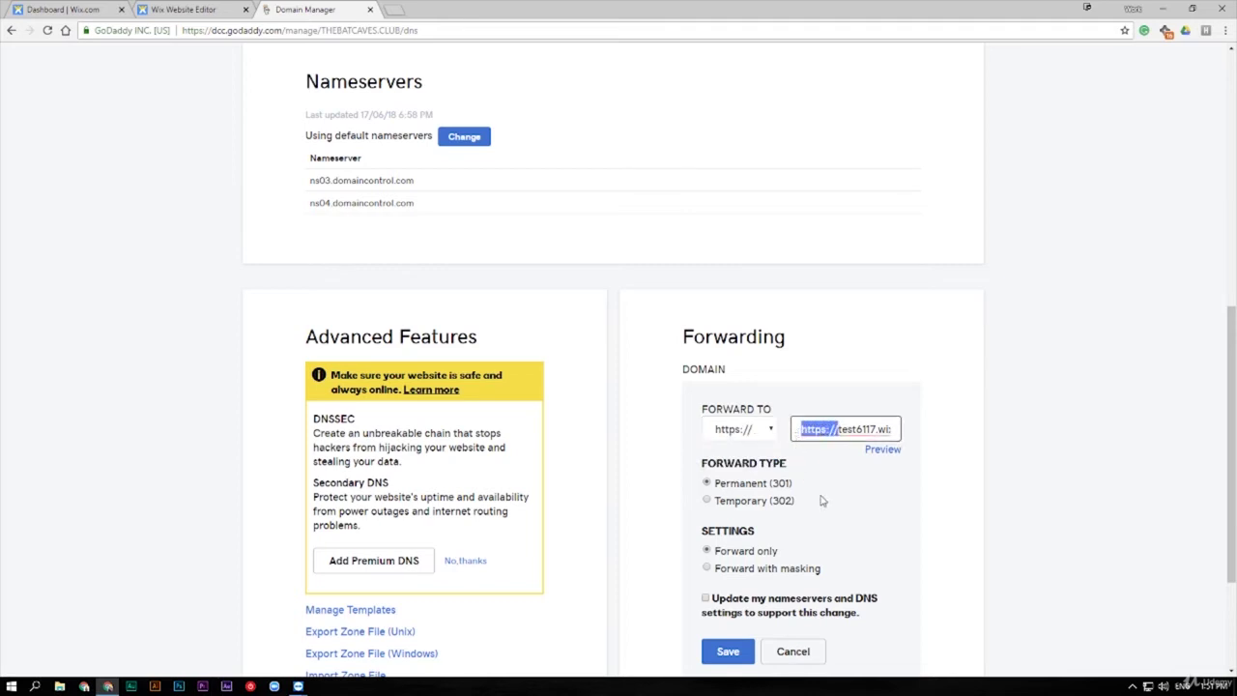
key("BackSpace")
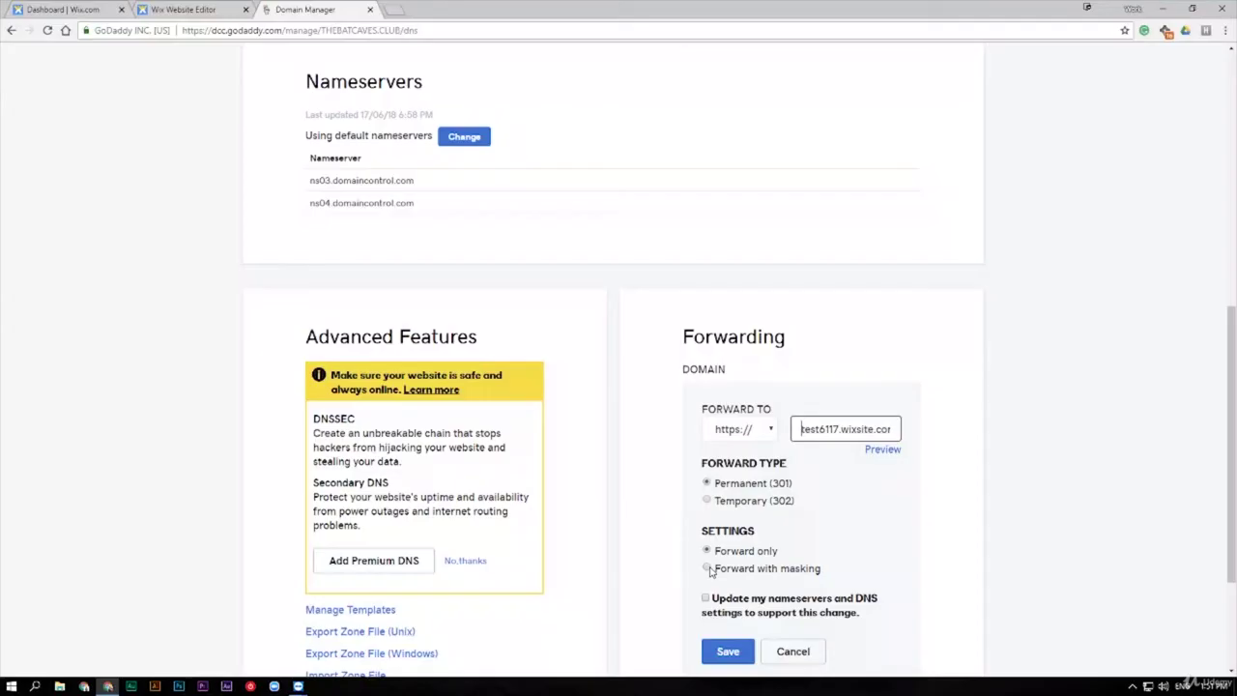
Choose forwarding with masking, with the title "The Bat Cave" and the description "The Bat Cave Shop"
left_click(720, 574)
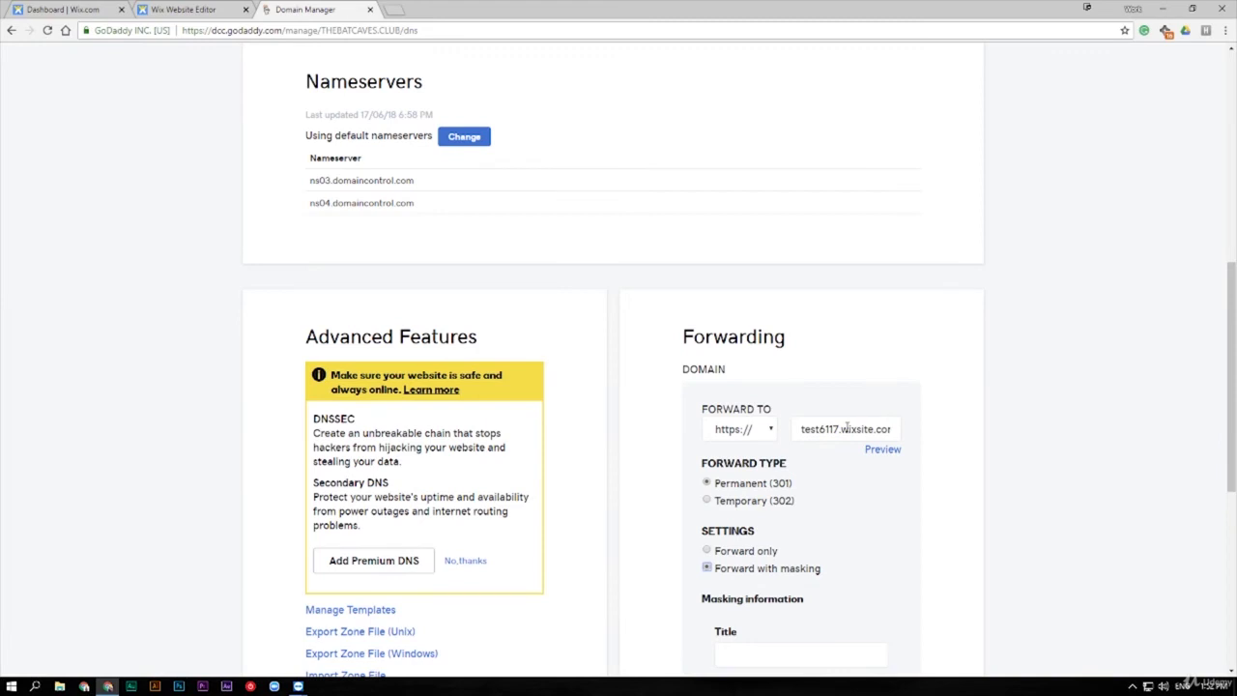
scroll(858, 535, "down", 2)
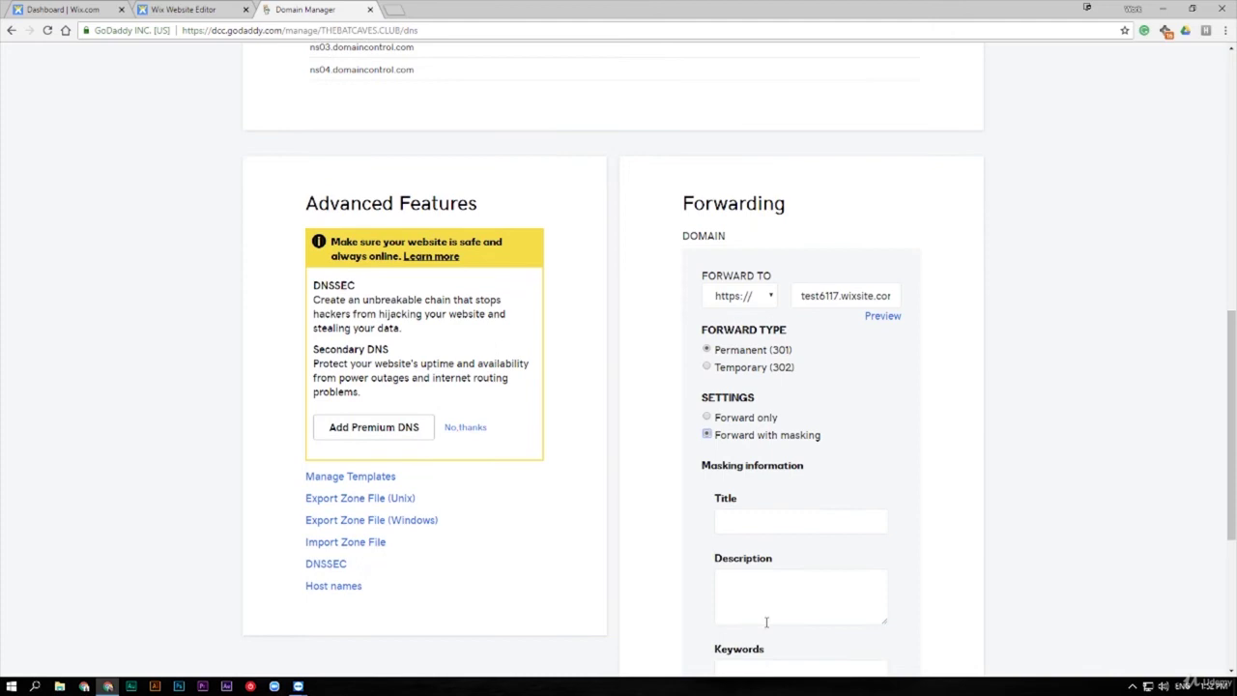
scroll(802, 580, "down", 2)
left_click(747, 396)
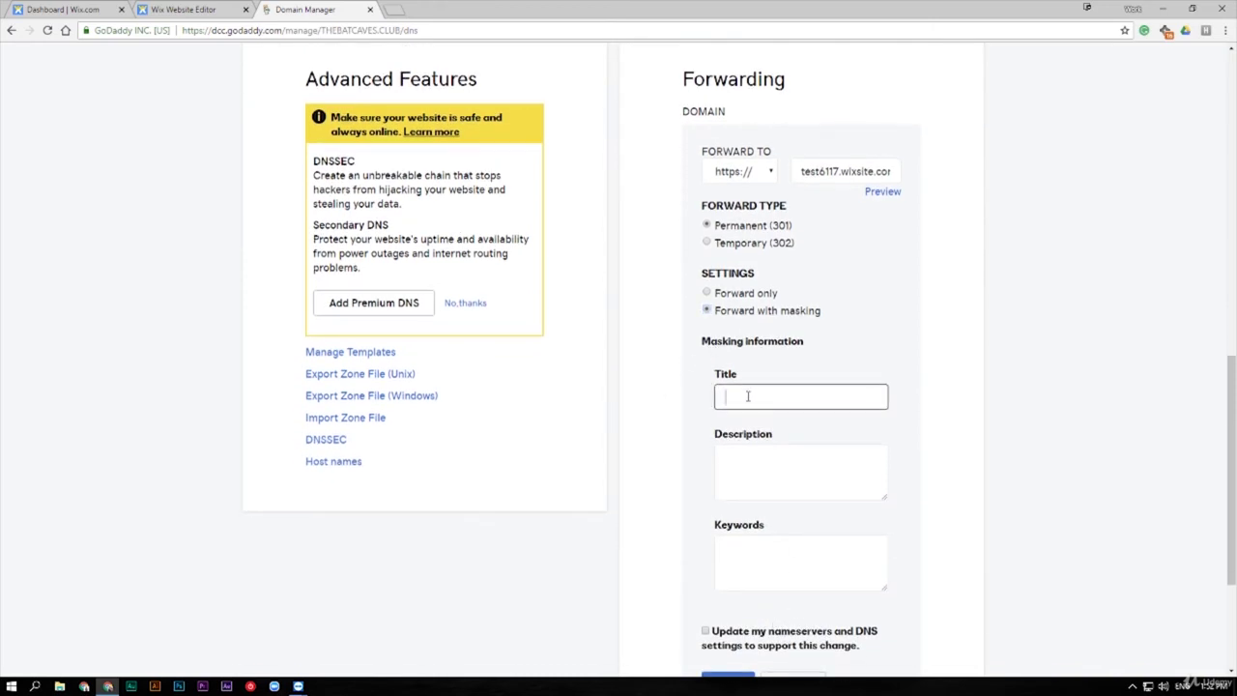
type("The Bat Cave")
left_click(756, 473)
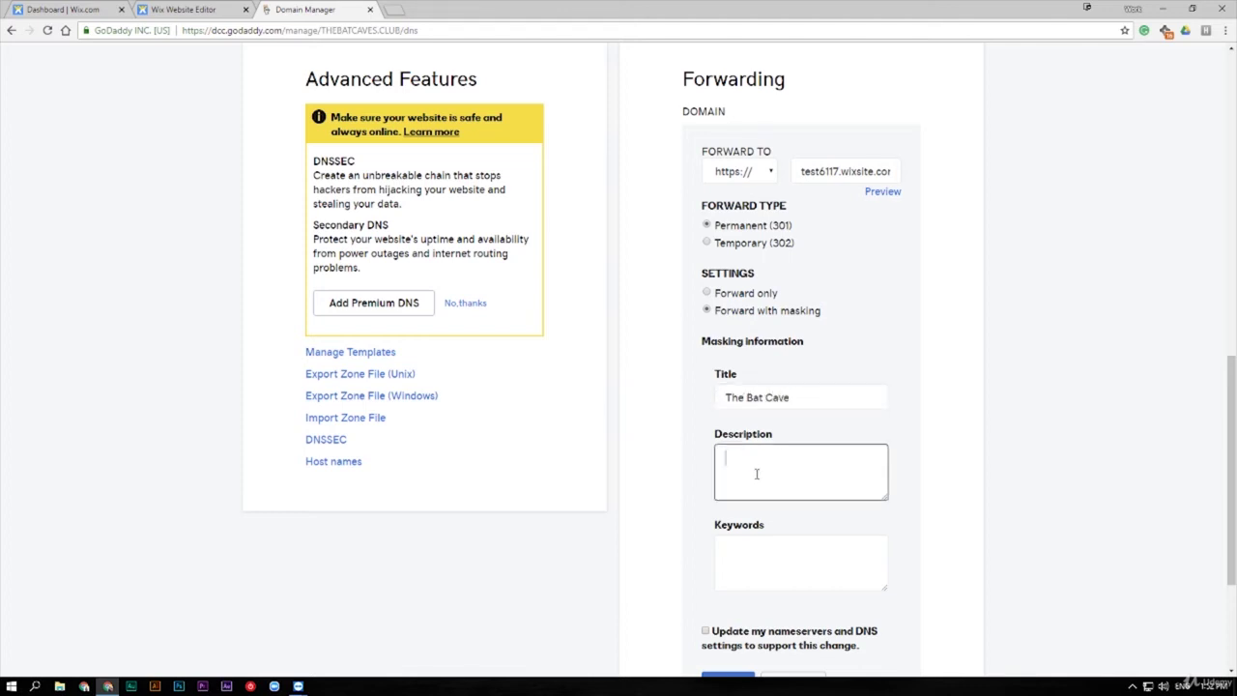
type("The Bat Cave Shop")
left_click(806, 564)
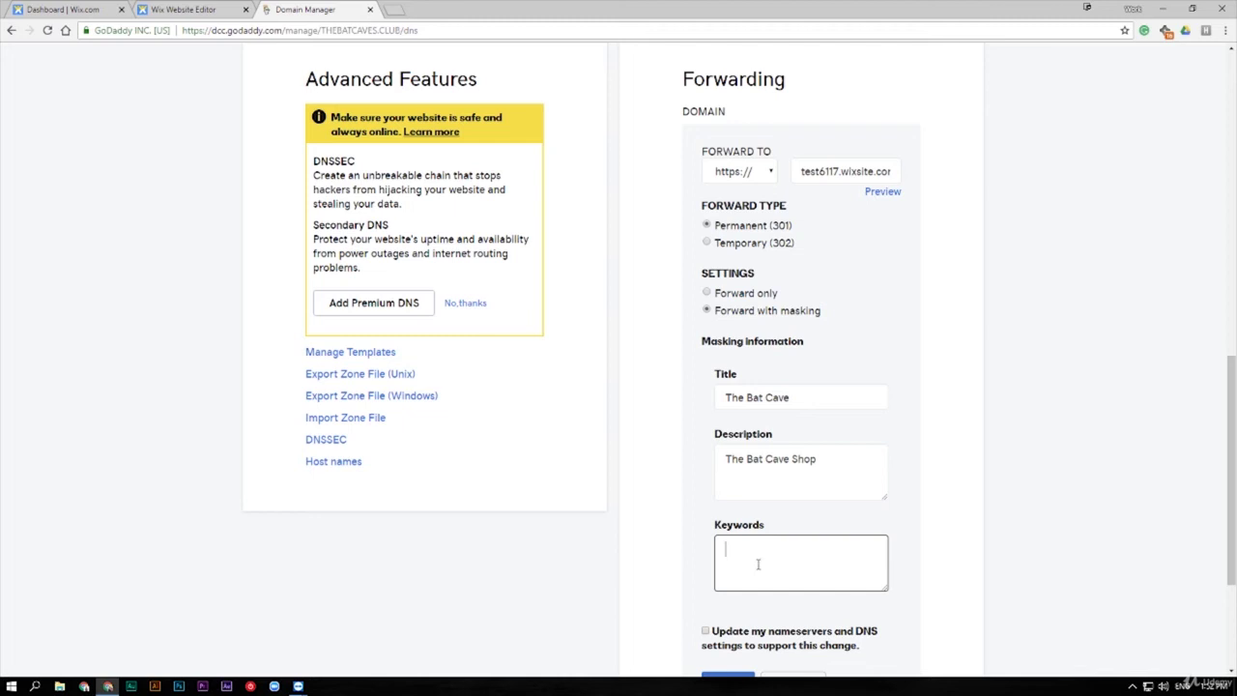
Allow the nameservers and DNS settings to be updated for this change and save the domain forwarding
scroll(757, 565, "down", 1)
left_click(706, 567)
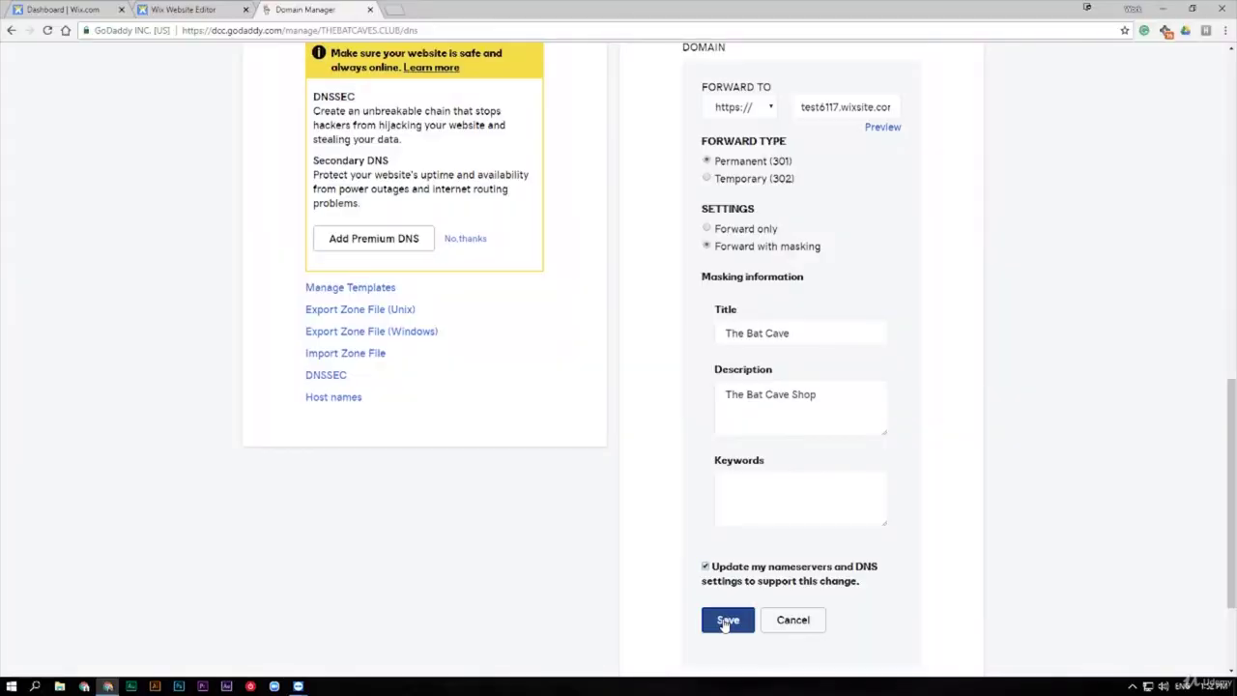
left_click(726, 621)
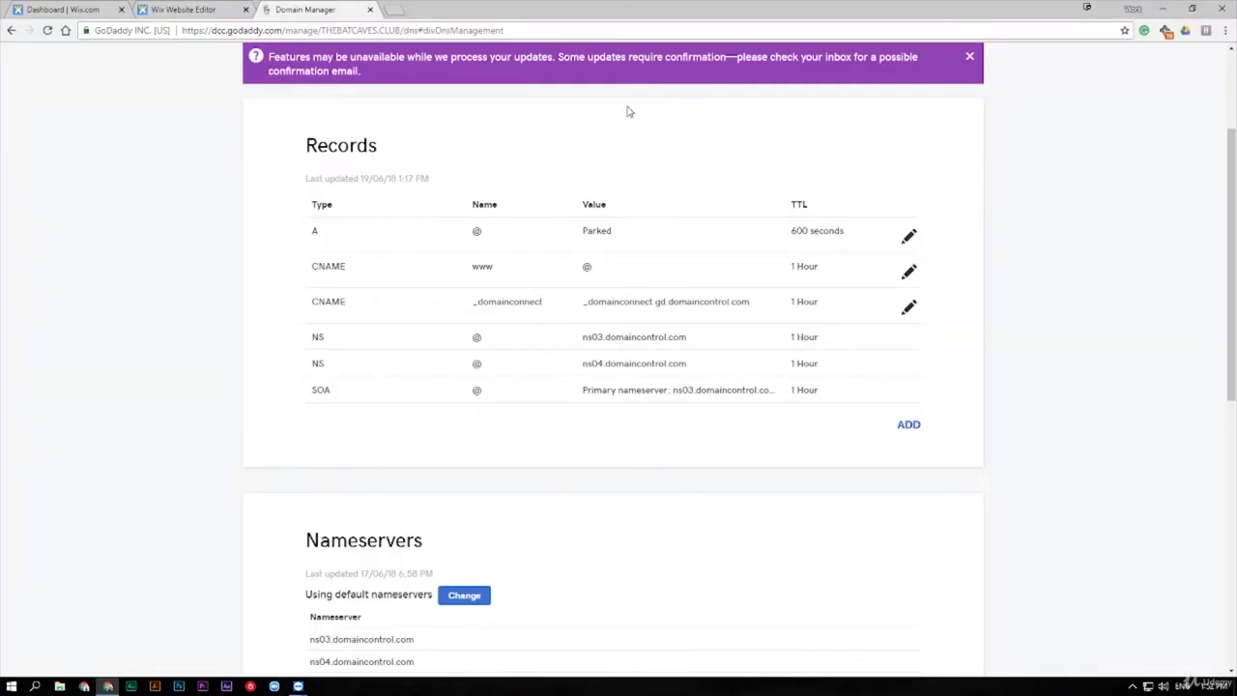
Review the saved domain forwarding entry and test it by opening thebatcaves.club in a new browser tab
scroll(825, 265, "down", 5)
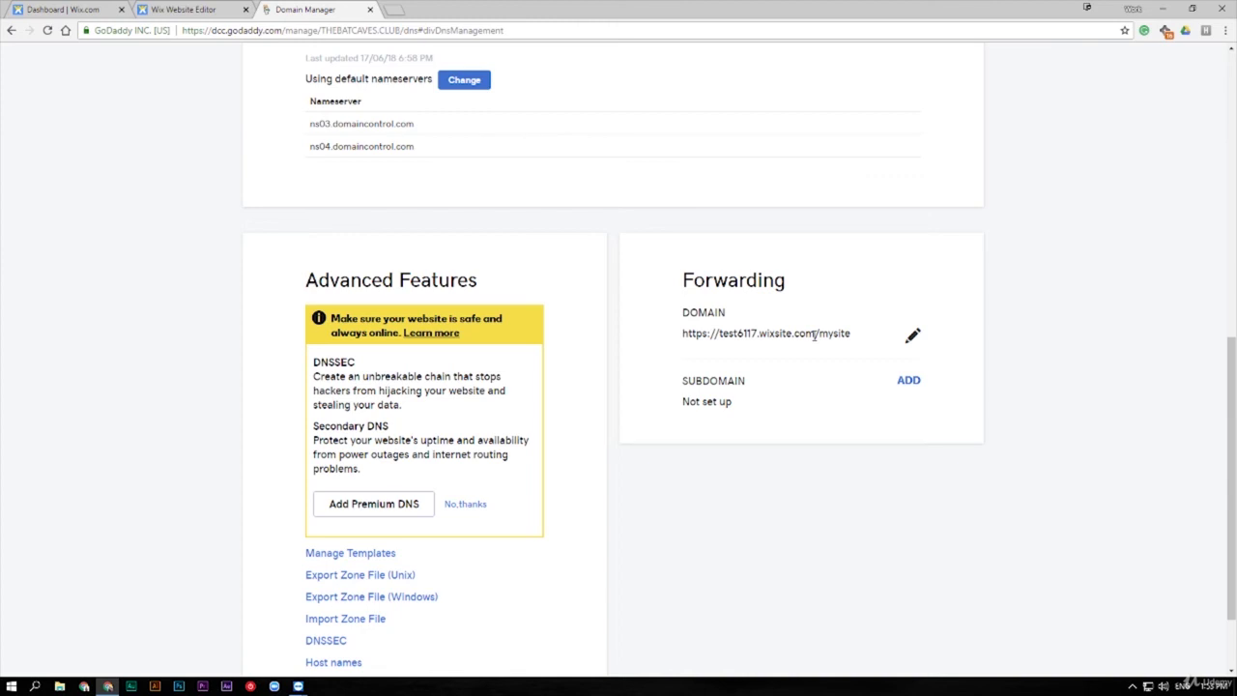
key("ctrl+t")
type("thebatcaves")
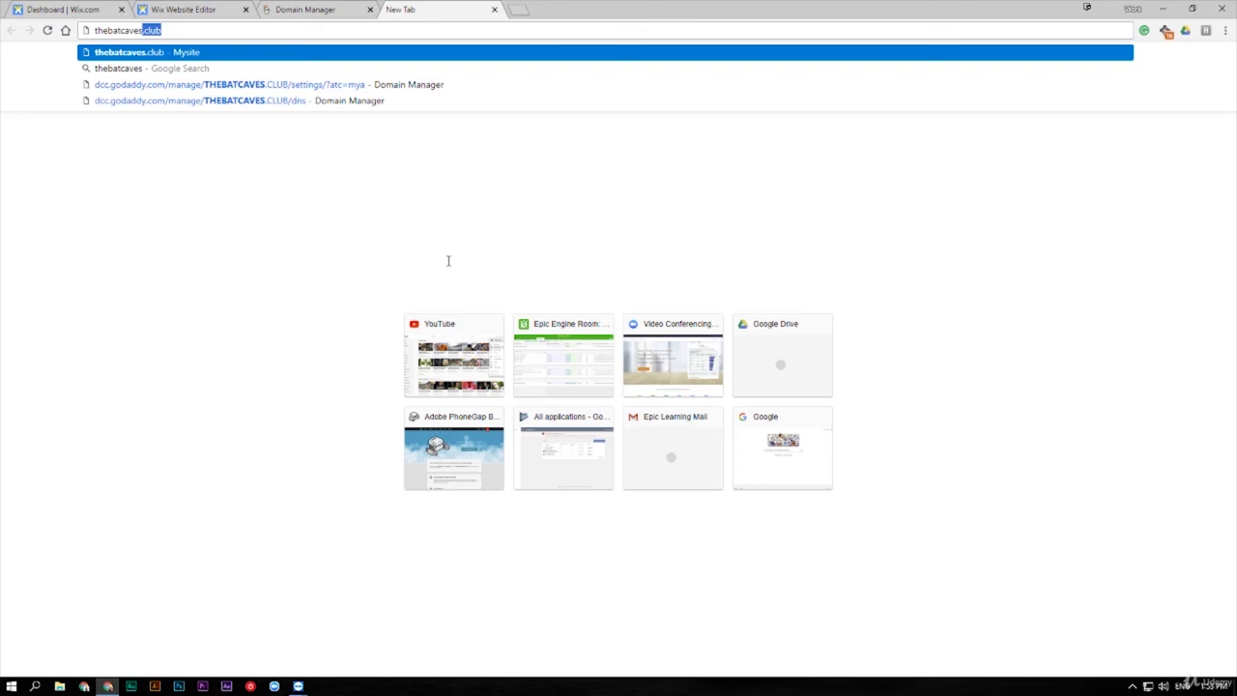
key("Return")
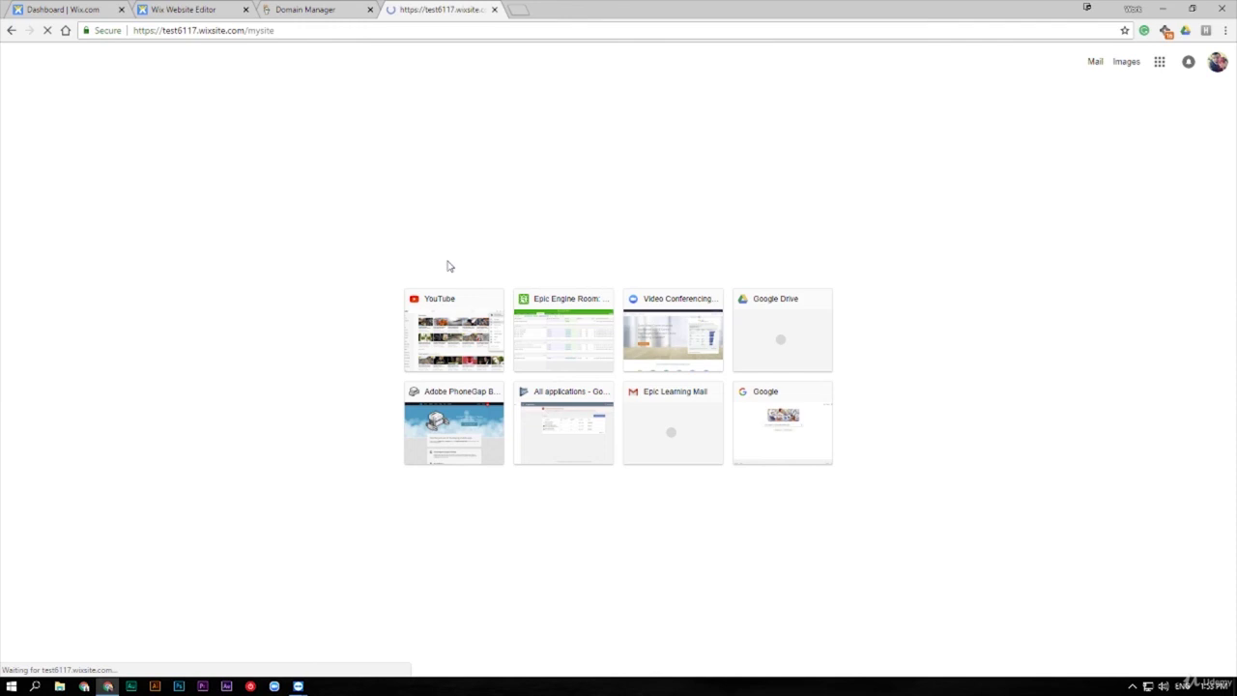